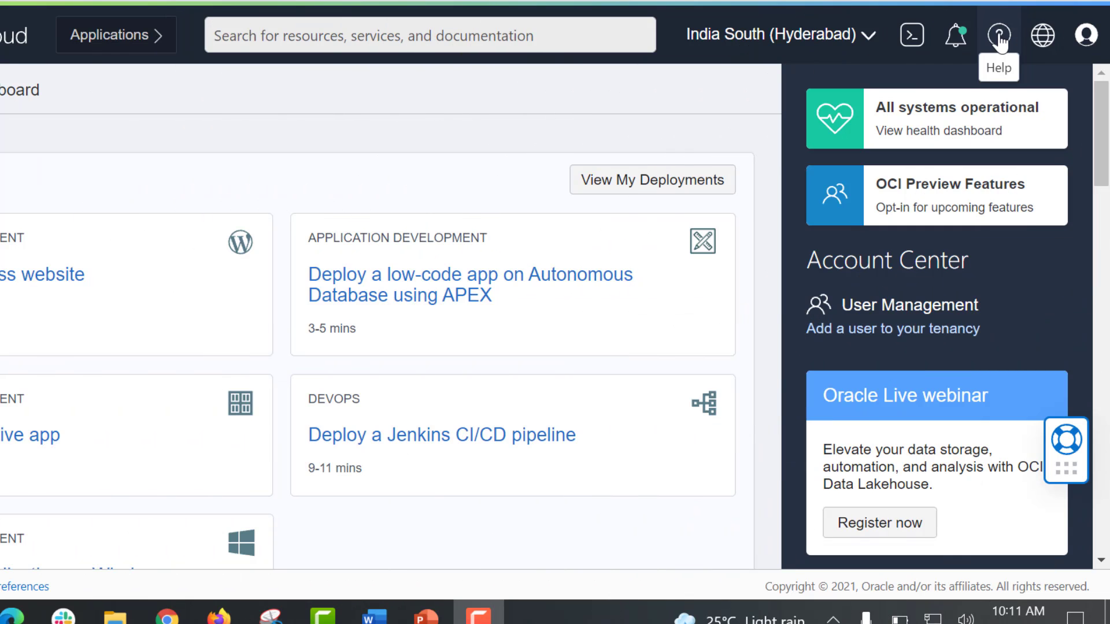
# - Ask support chat about VM cost, then open Oracle's Cloud Cost Estimator from a web search
pyautogui.click(998, 38)
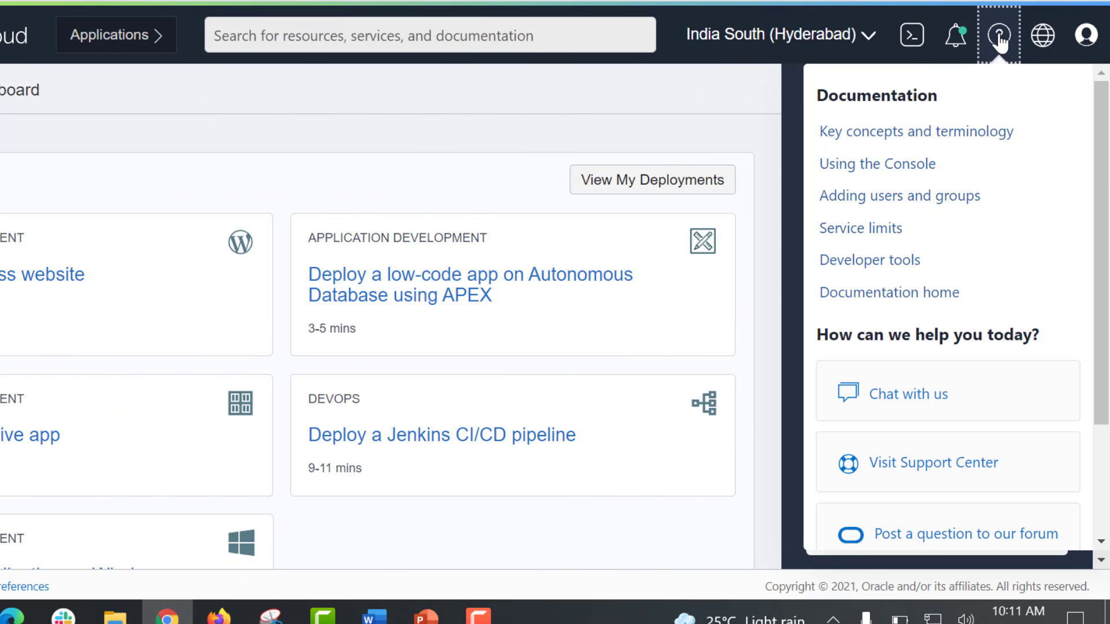
pyautogui.click(875, 395)
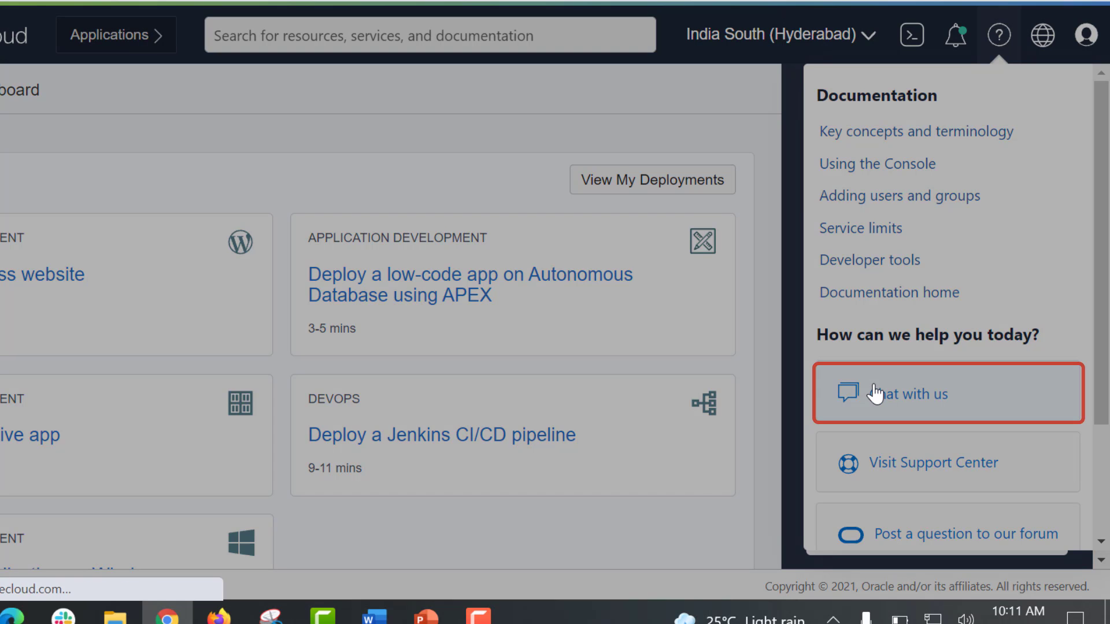
pyautogui.write('Estimate cost of a VM')
pyautogui.press('Return')
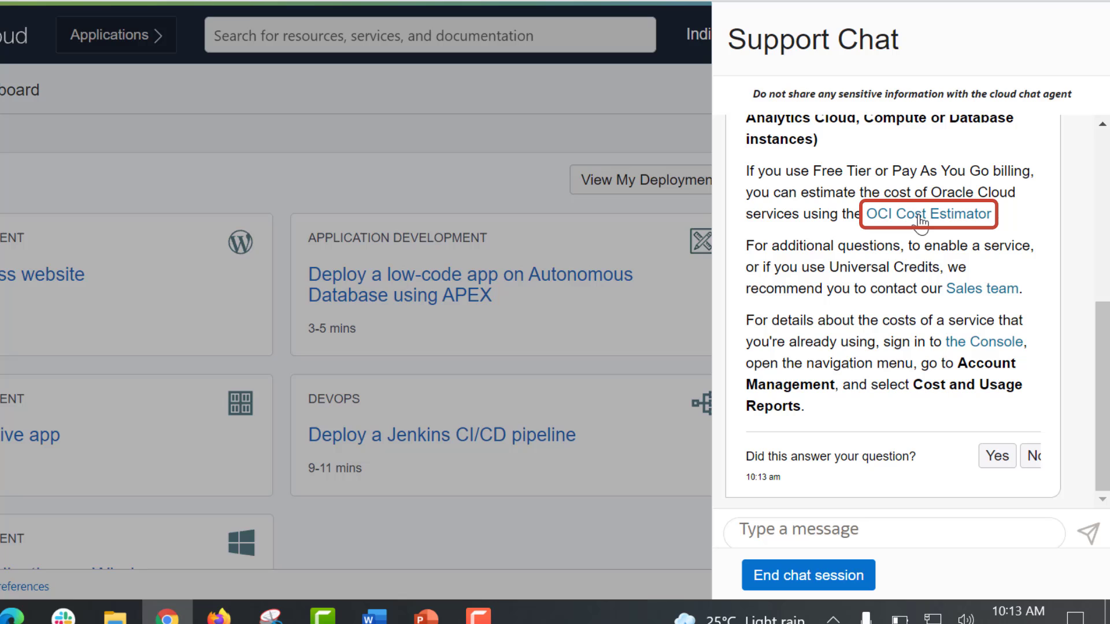
pyautogui.click(916, 221)
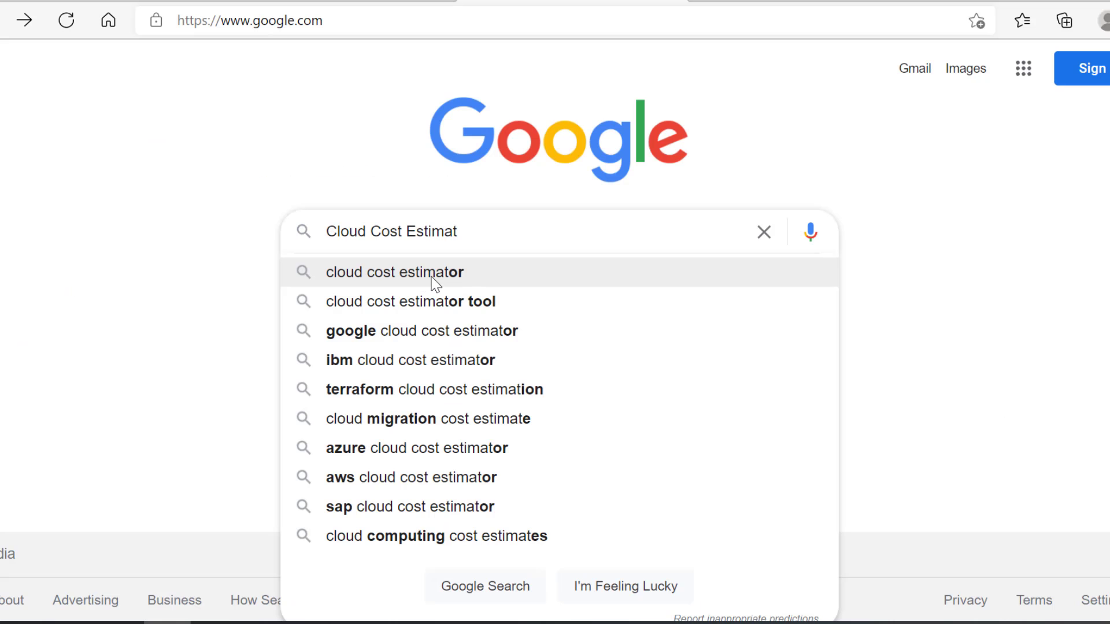
pyautogui.click(432, 273)
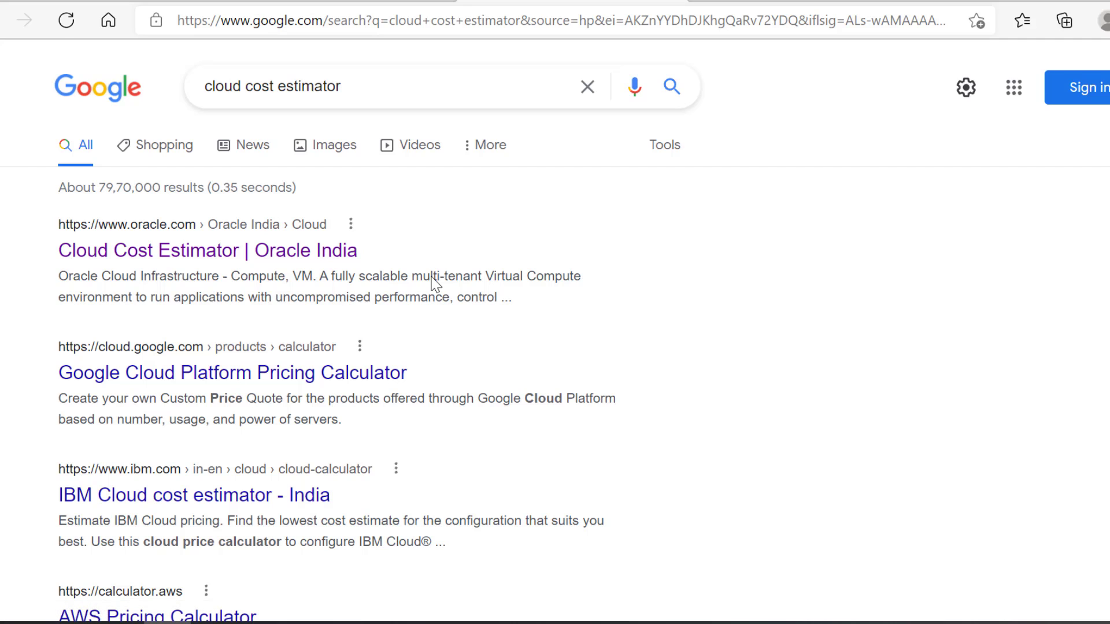
pyautogui.click(178, 256)
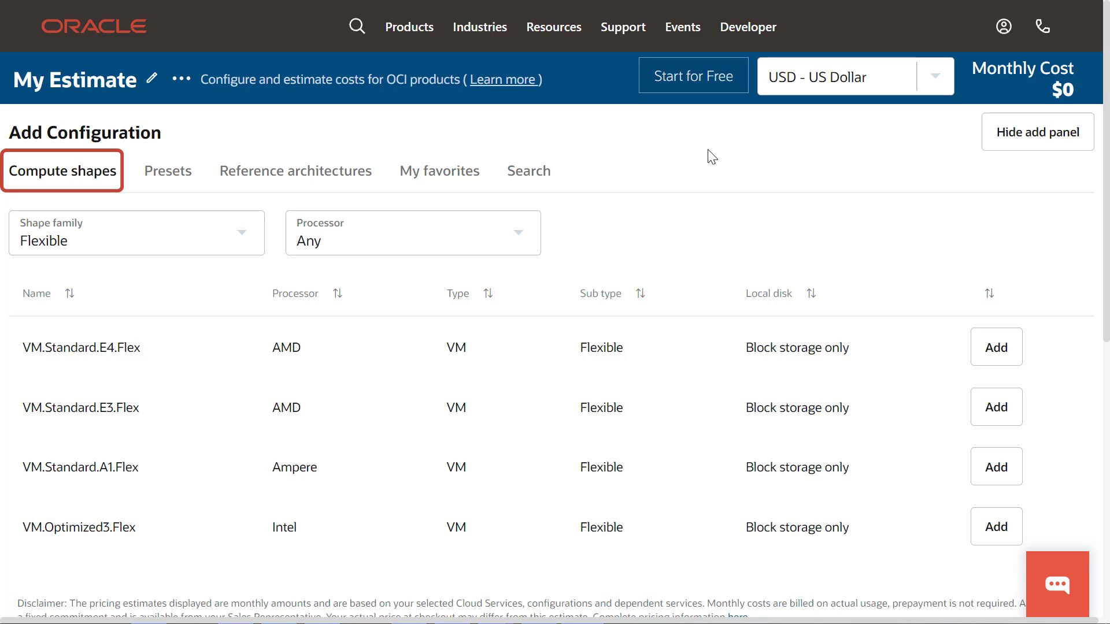
# - Filter the flexible compute shapes to AMD, leaving VM.Standard.E4.Flex and E3.Flex
pyautogui.click(249, 238)
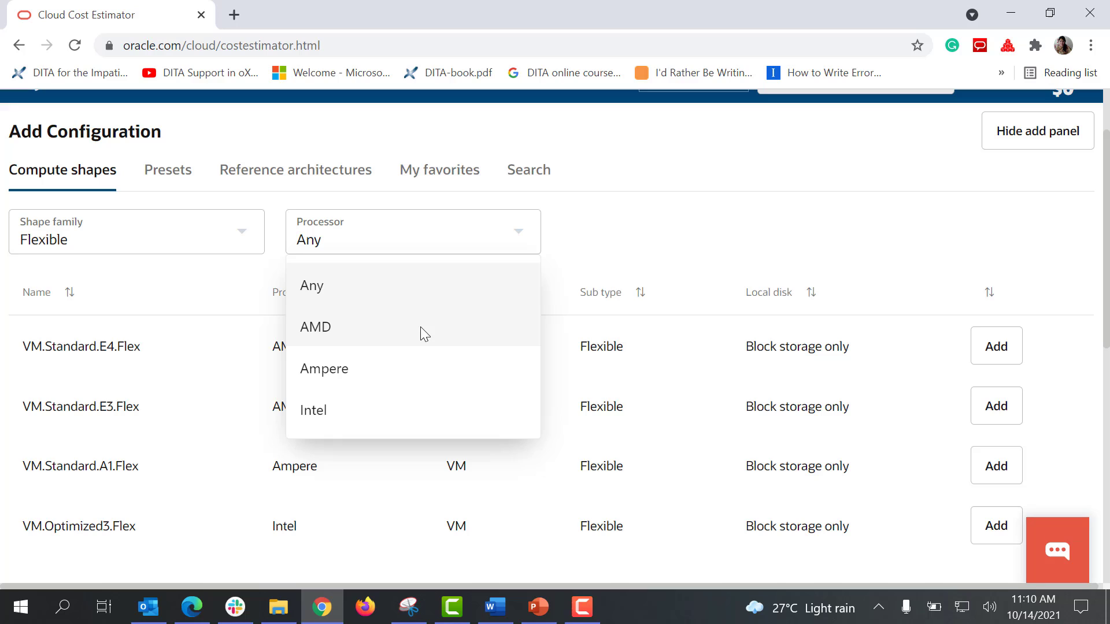
pyautogui.click(421, 327)
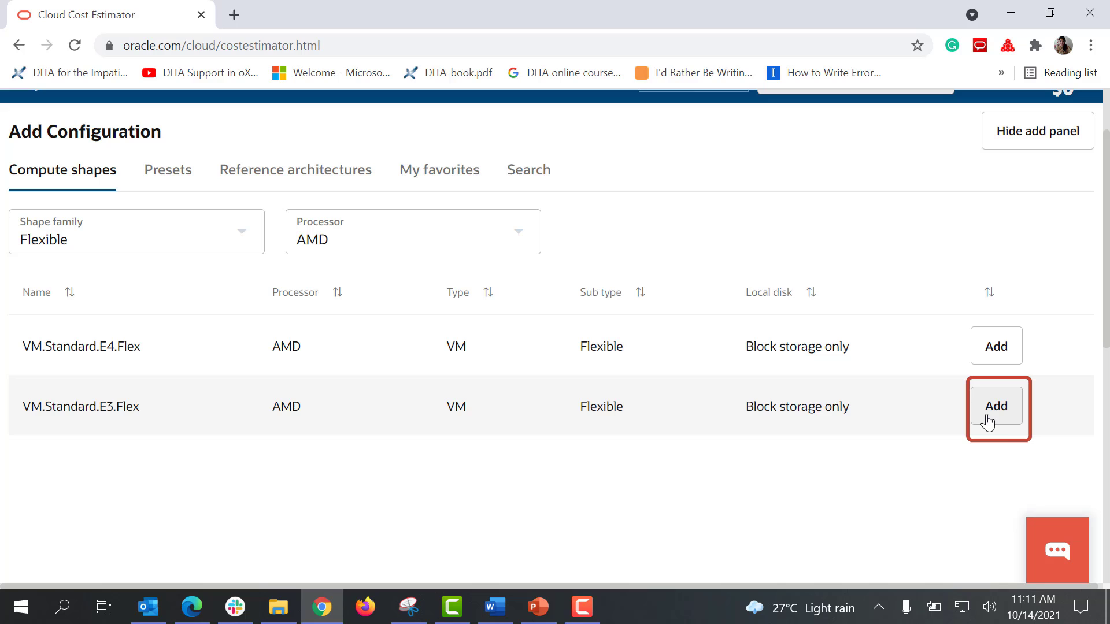
# - Add a VM.Standard.E3.Flex shape with 2 OCPUs and 16 GB memory
pyautogui.click(987, 422)
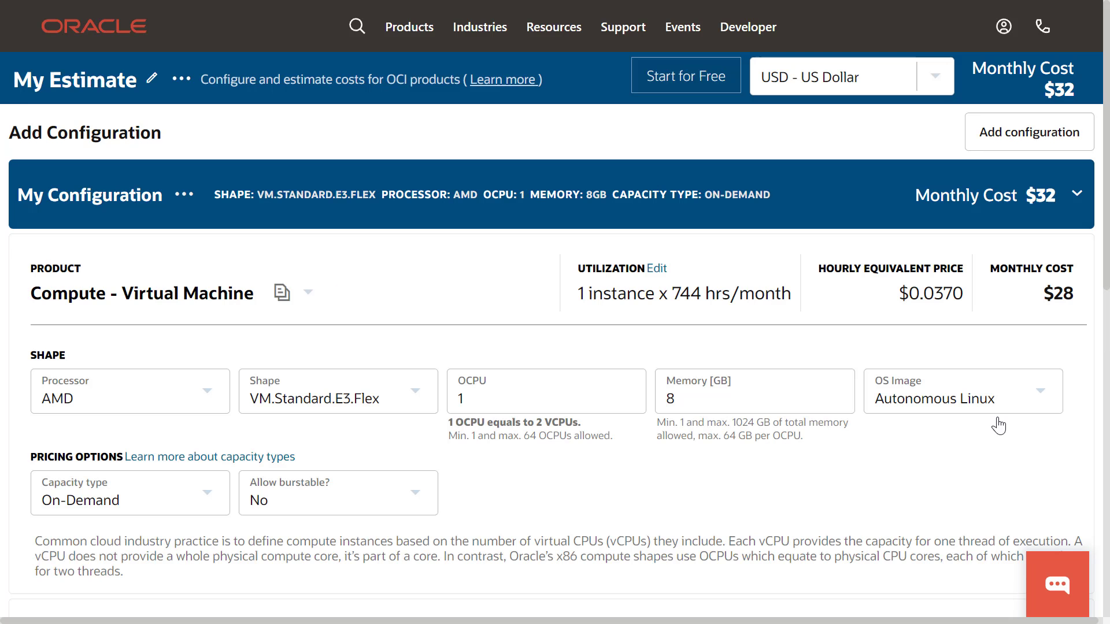
pyautogui.click(465, 399)
pyautogui.press('BackSpace')
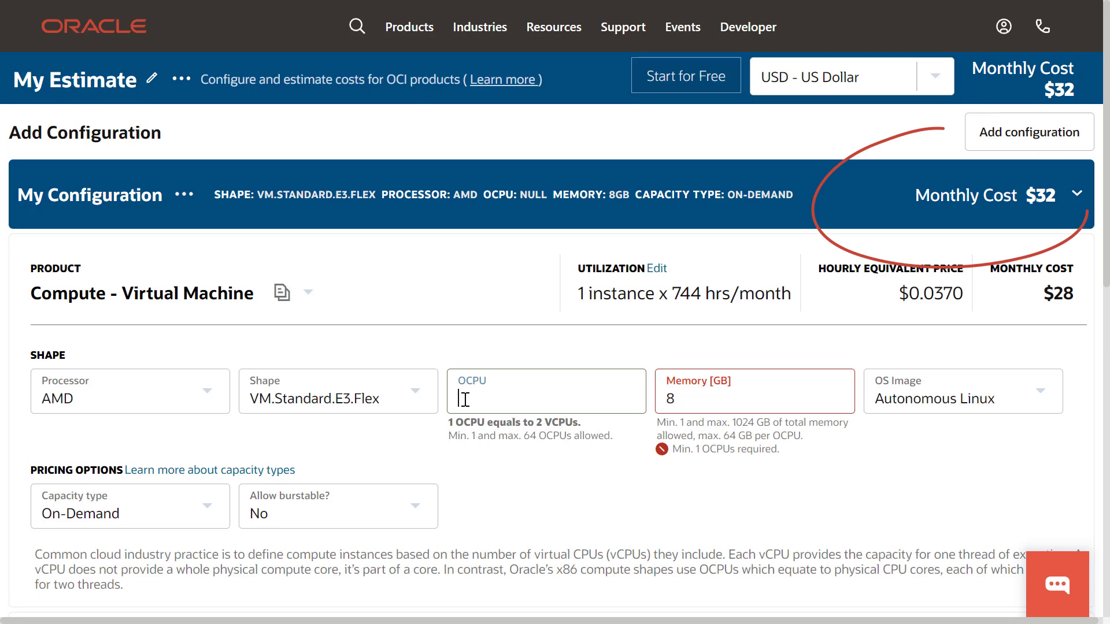
pyautogui.write('2')
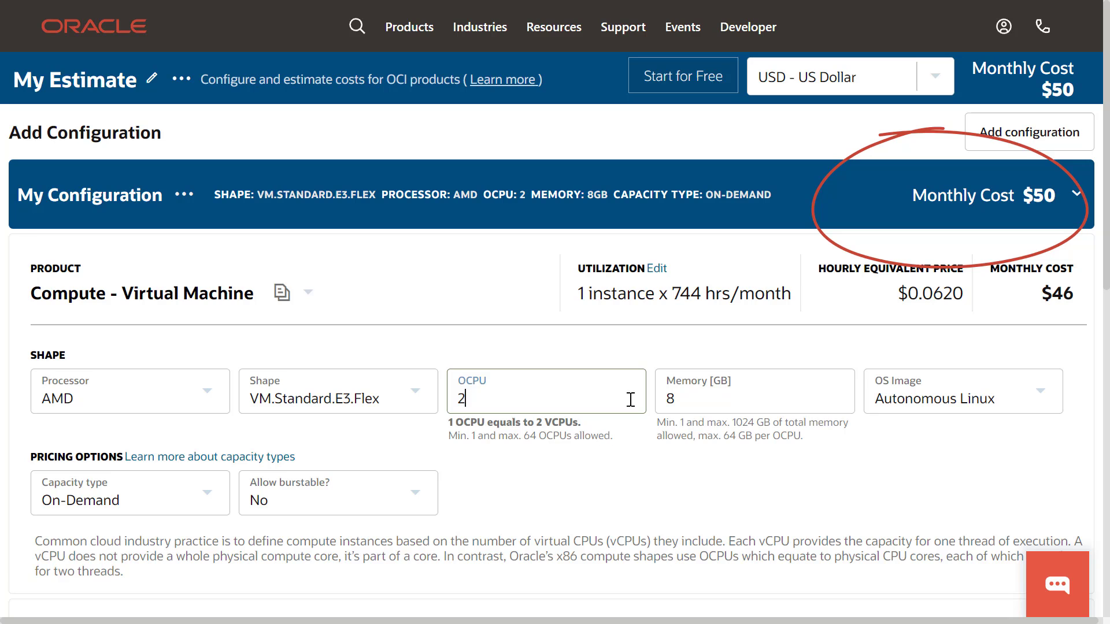
pyautogui.click(674, 399)
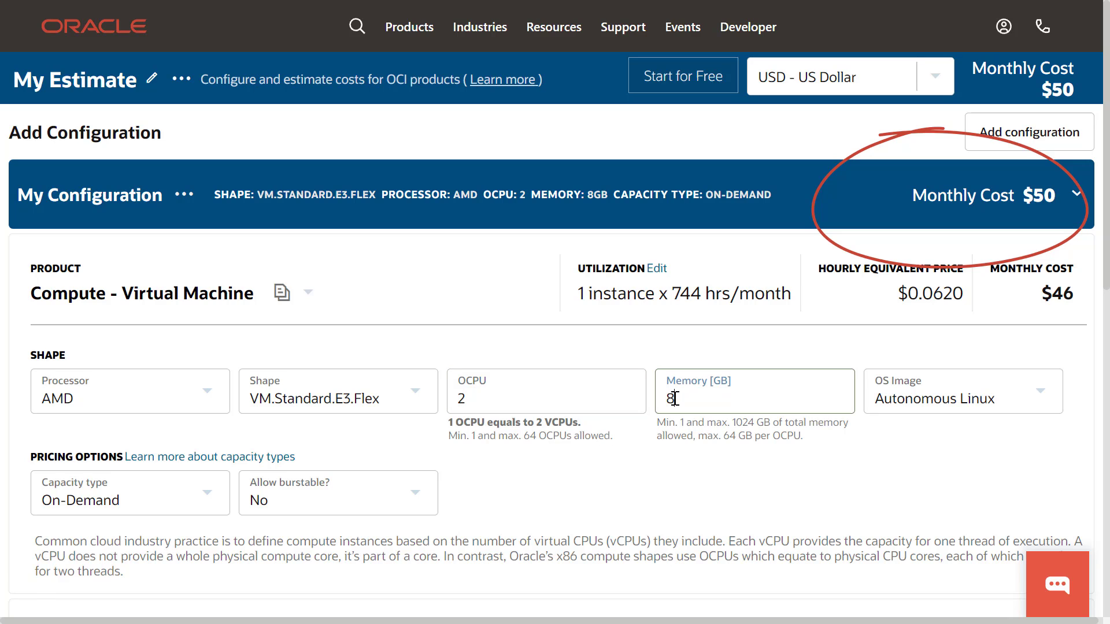
pyautogui.press('BackSpace')
pyautogui.write('16')
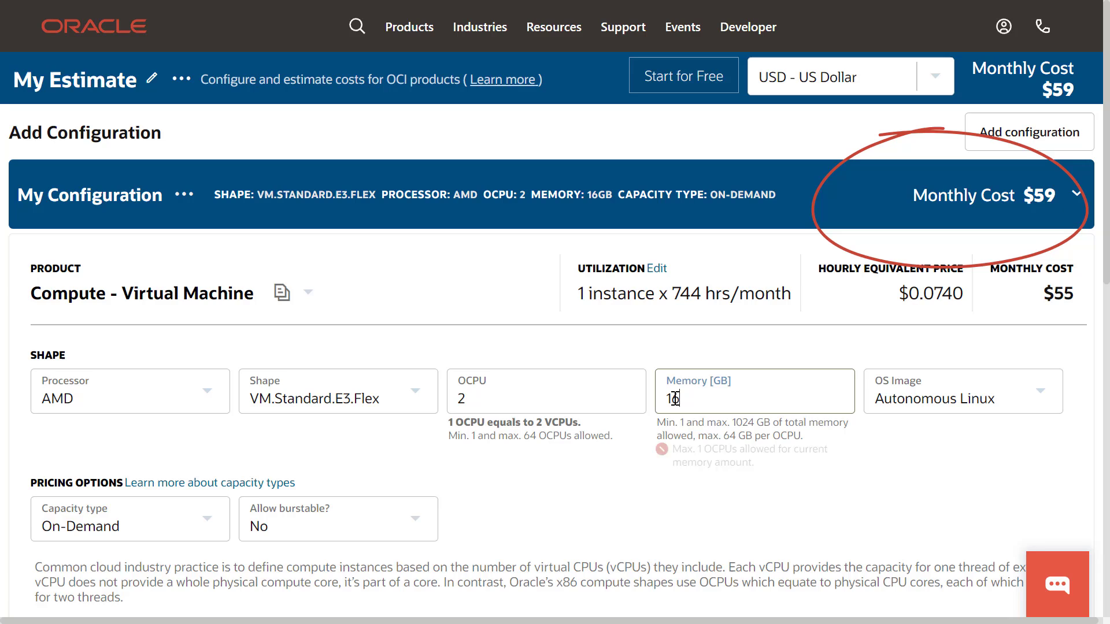
# - Set the VM's OS image to Windows and its burstable baseline to 12.5%
pyautogui.click(1035, 405)
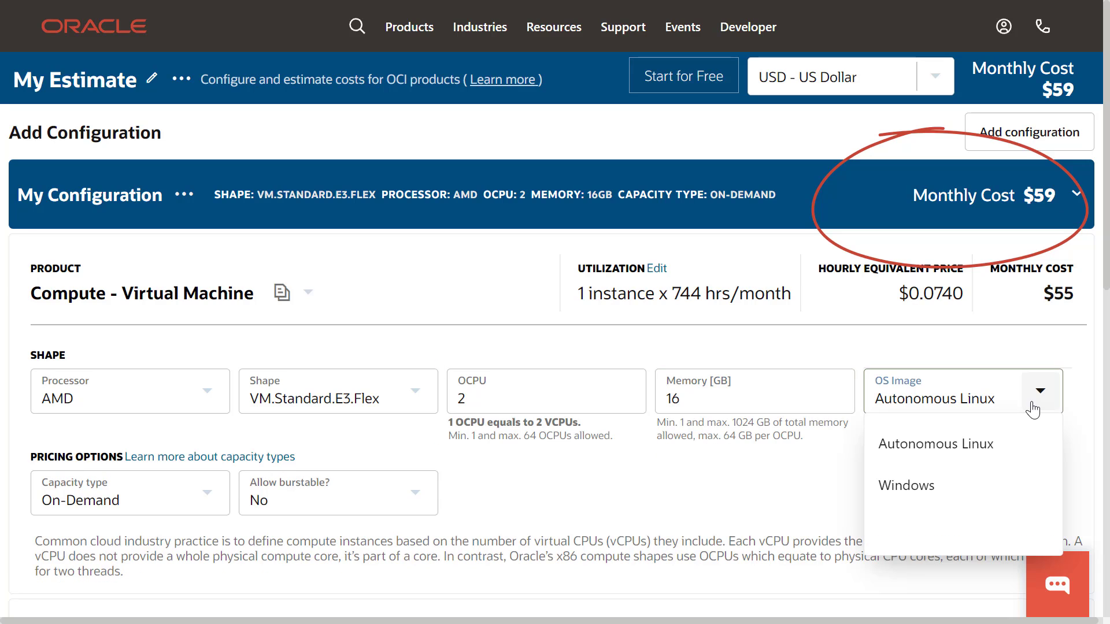
pyautogui.click(923, 490)
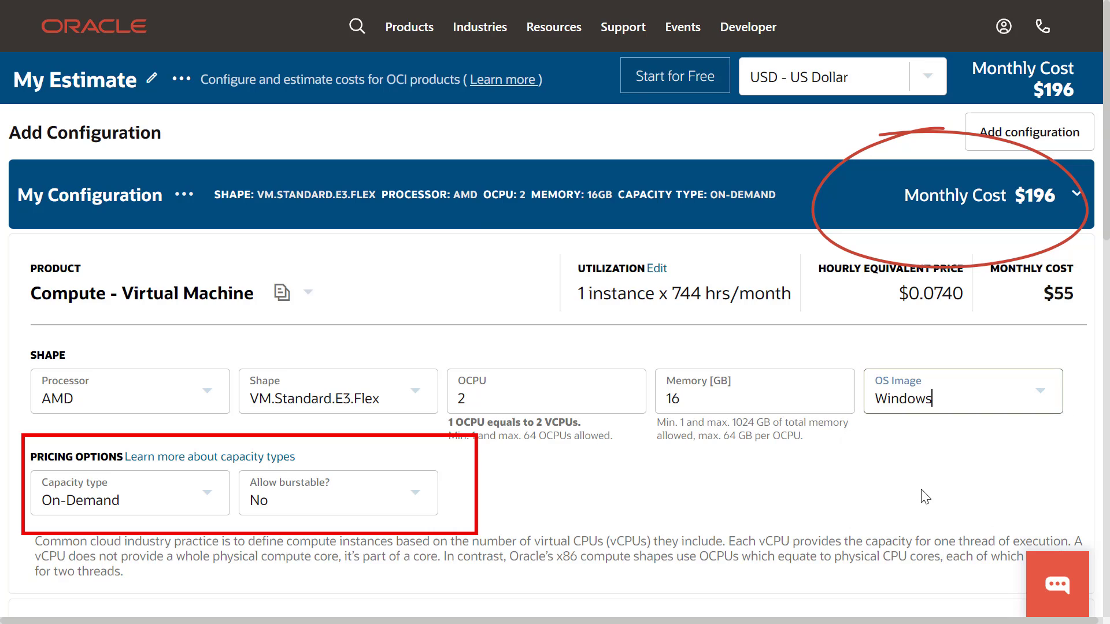
pyautogui.click(412, 491)
pyautogui.click(424, 407)
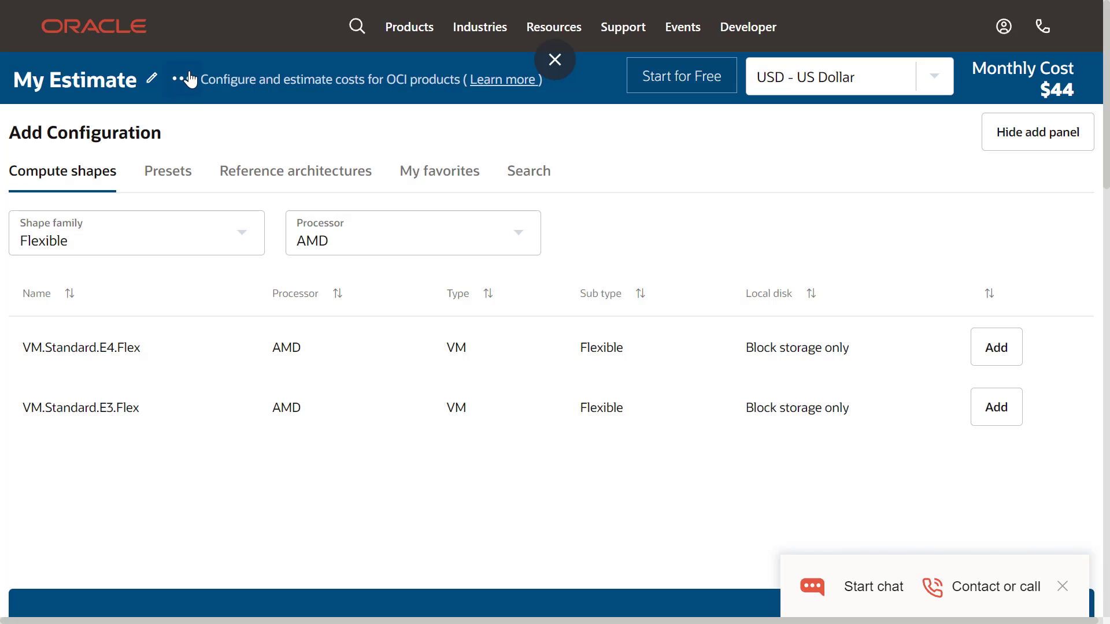
# - Add the $44 estimate to favorites and check it under My favorites
pyautogui.click(190, 80)
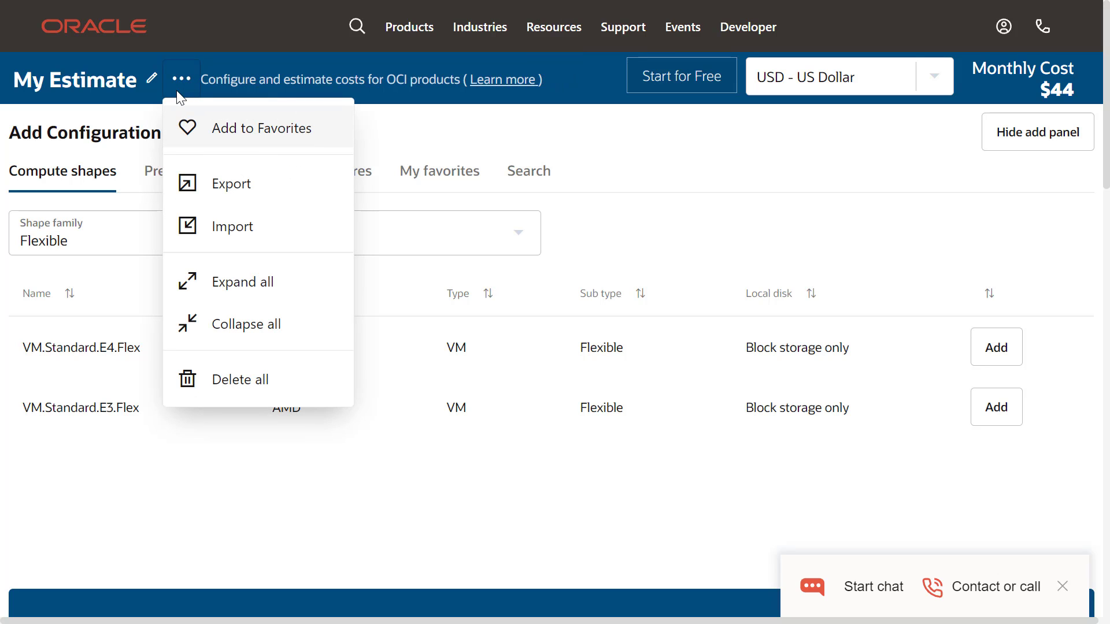
pyautogui.click(235, 144)
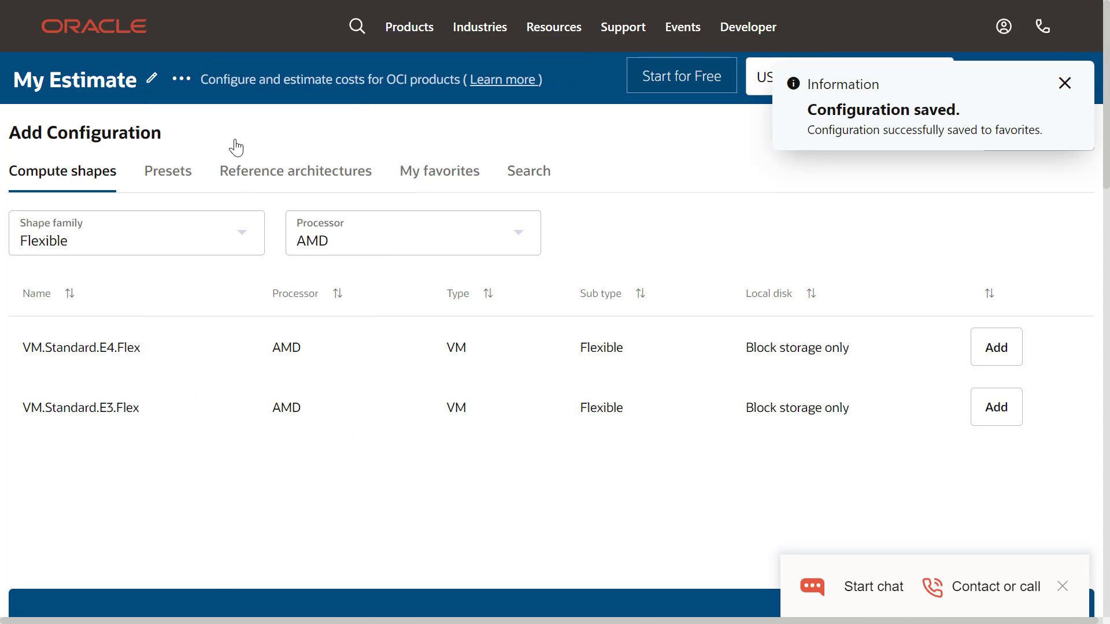
pyautogui.click(191, 80)
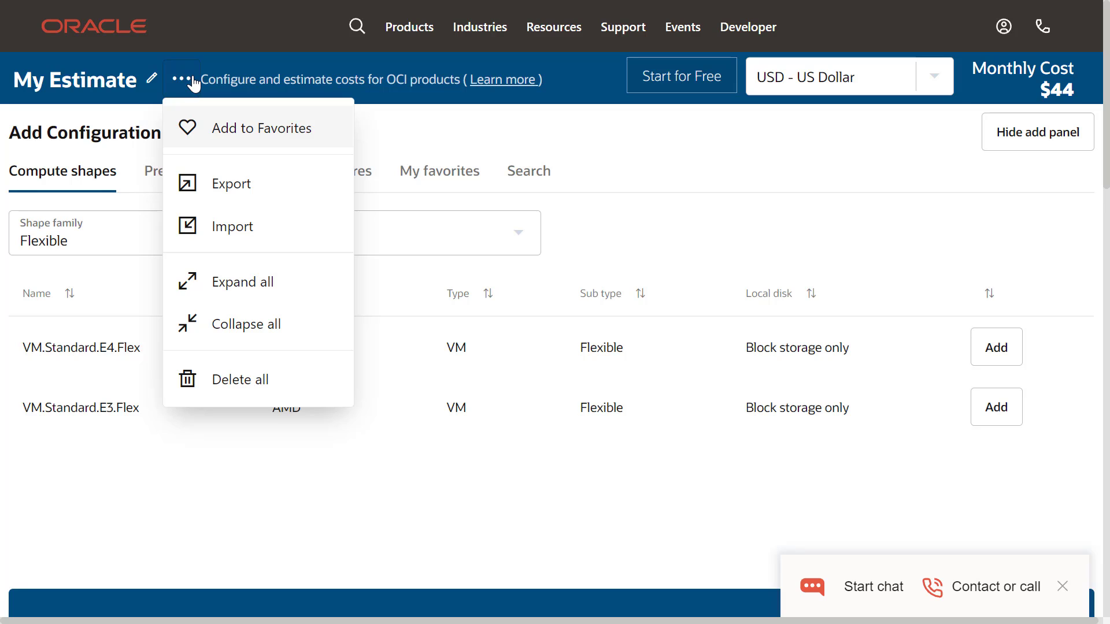
pyautogui.click(611, 158)
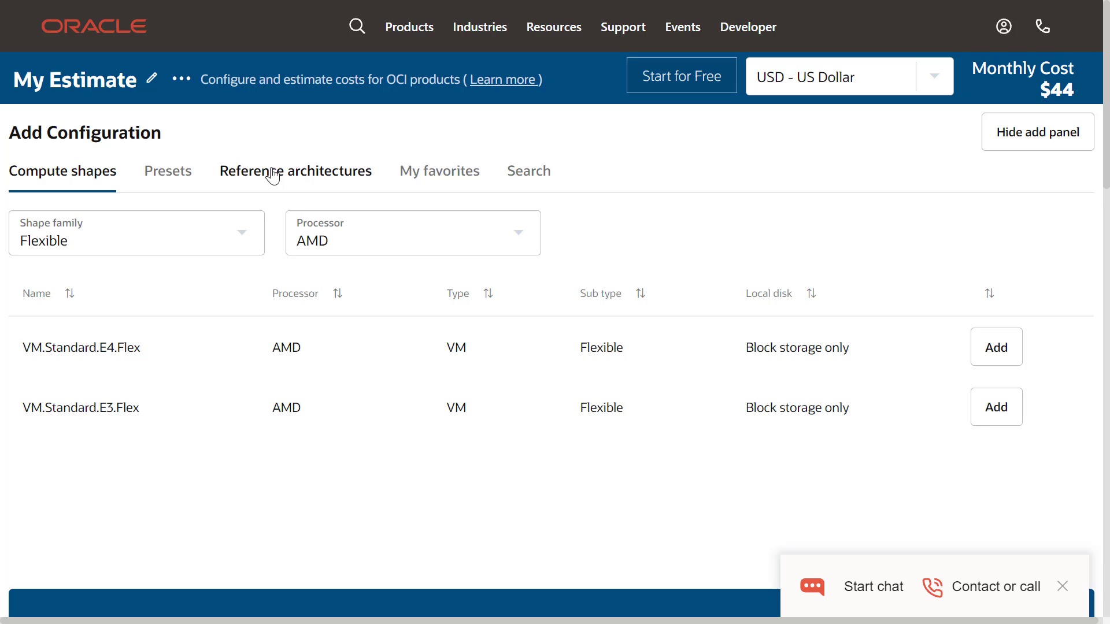
pyautogui.click(429, 186)
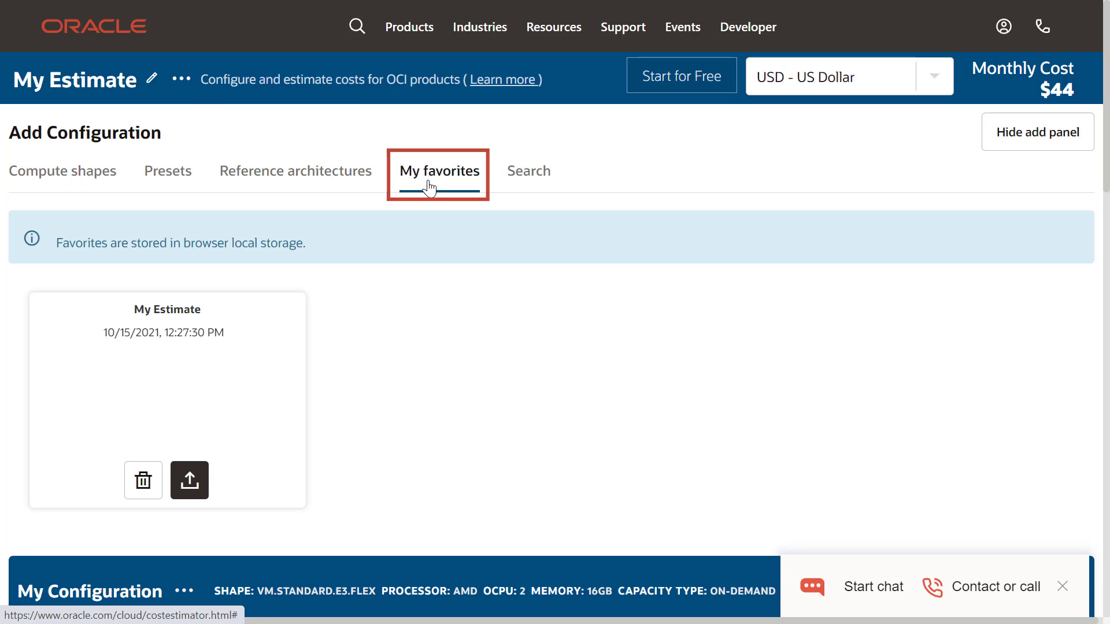
pyautogui.click(187, 84)
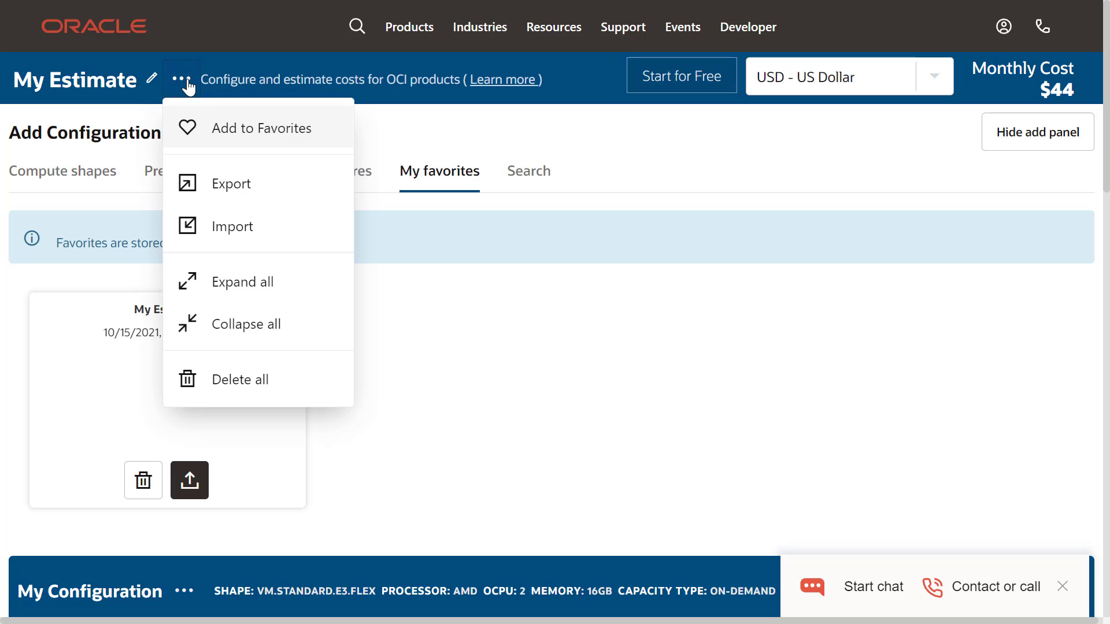
# - Export the $44 compute estimate as an Excel Spreadsheet (XLS) file
pyautogui.click(237, 195)
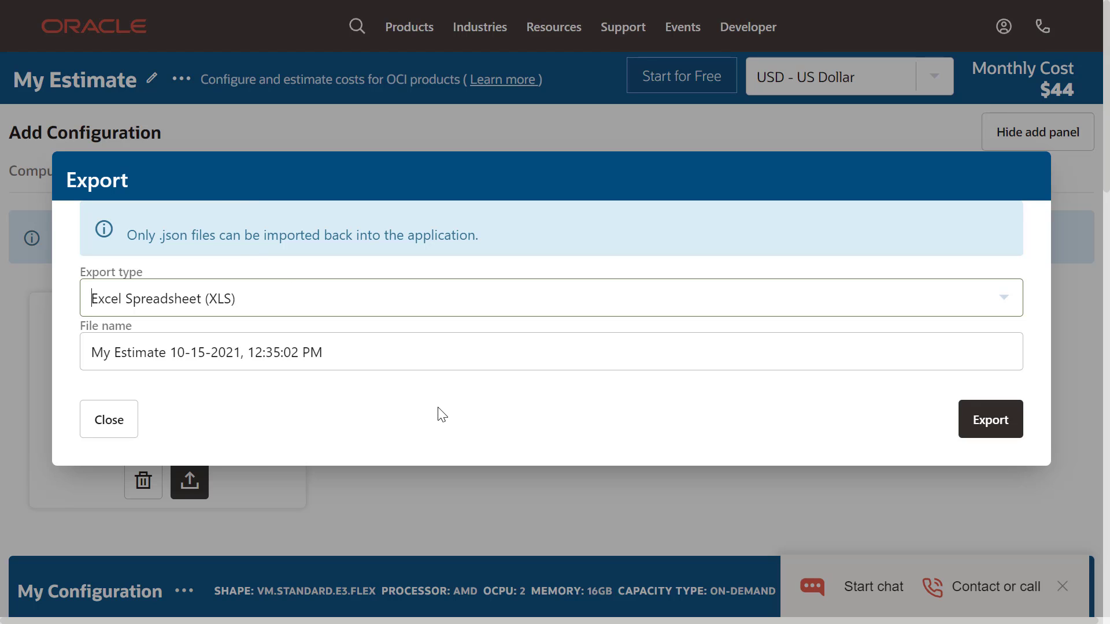
pyautogui.press('Down')
pyautogui.press('Down')
pyautogui.press('Down')
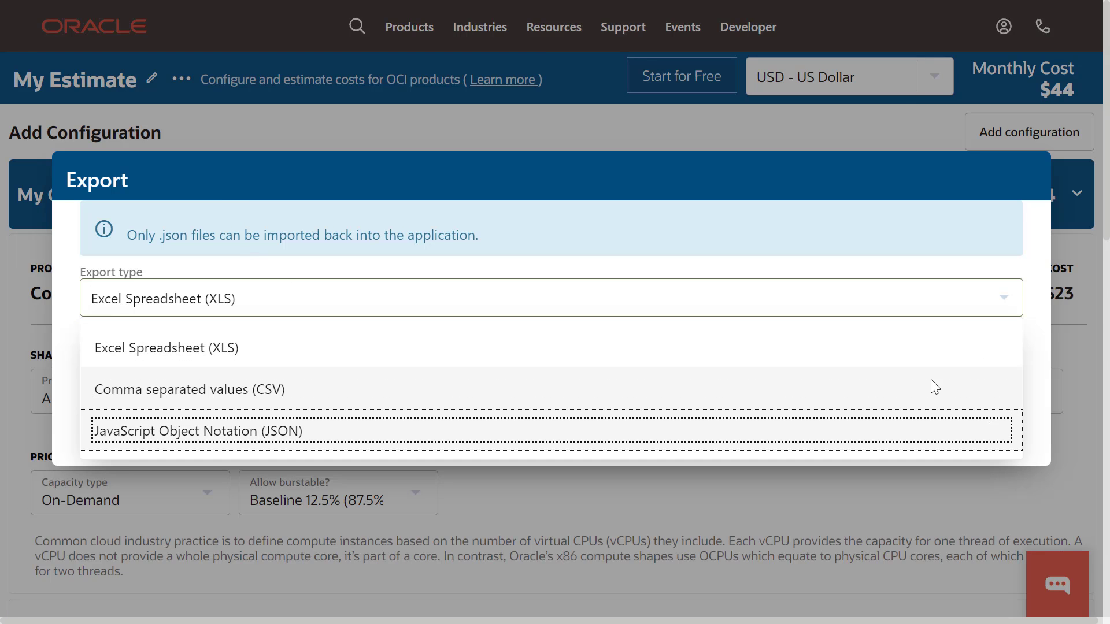
pyautogui.click(1044, 255)
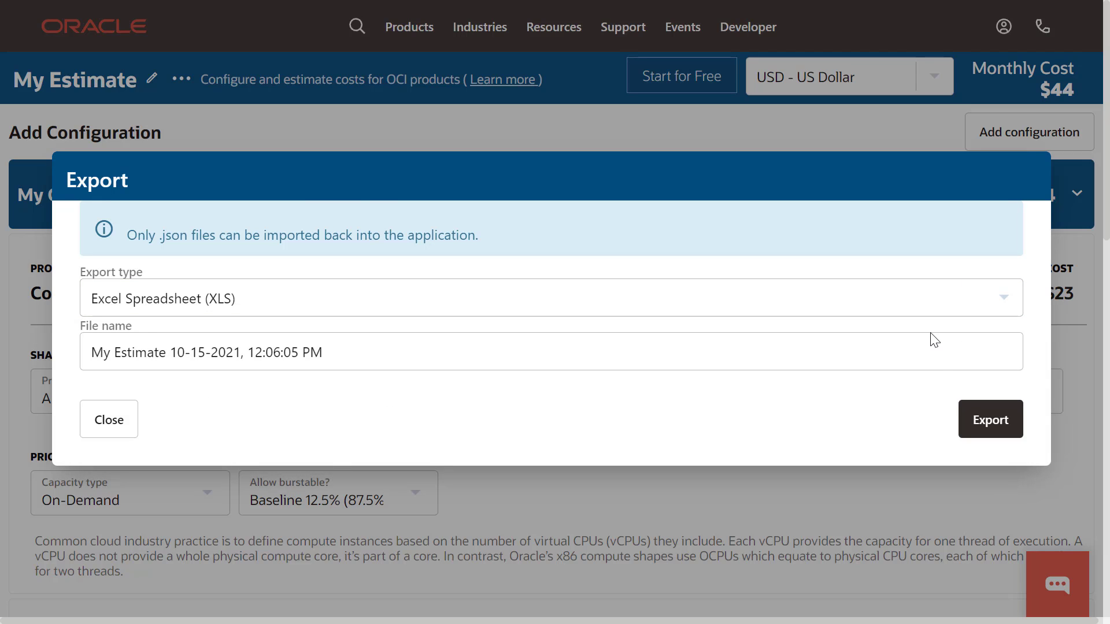
pyautogui.click(988, 420)
pyautogui.click(87, 604)
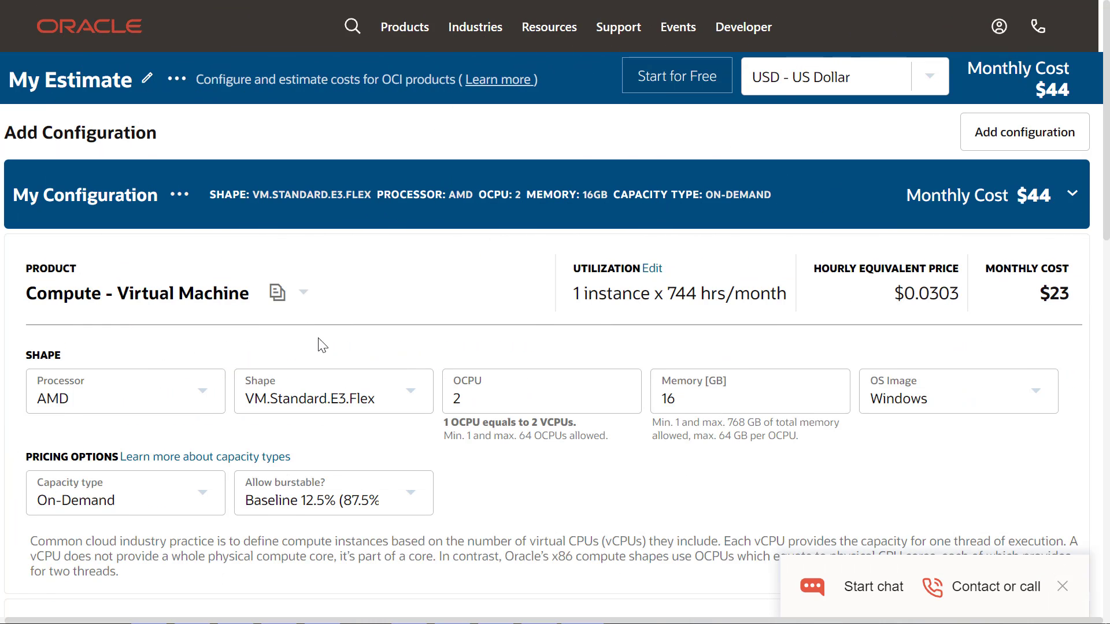
# - Load the Exadata Database Cloud Service preset from the Data Management presets
pyautogui.click(1019, 146)
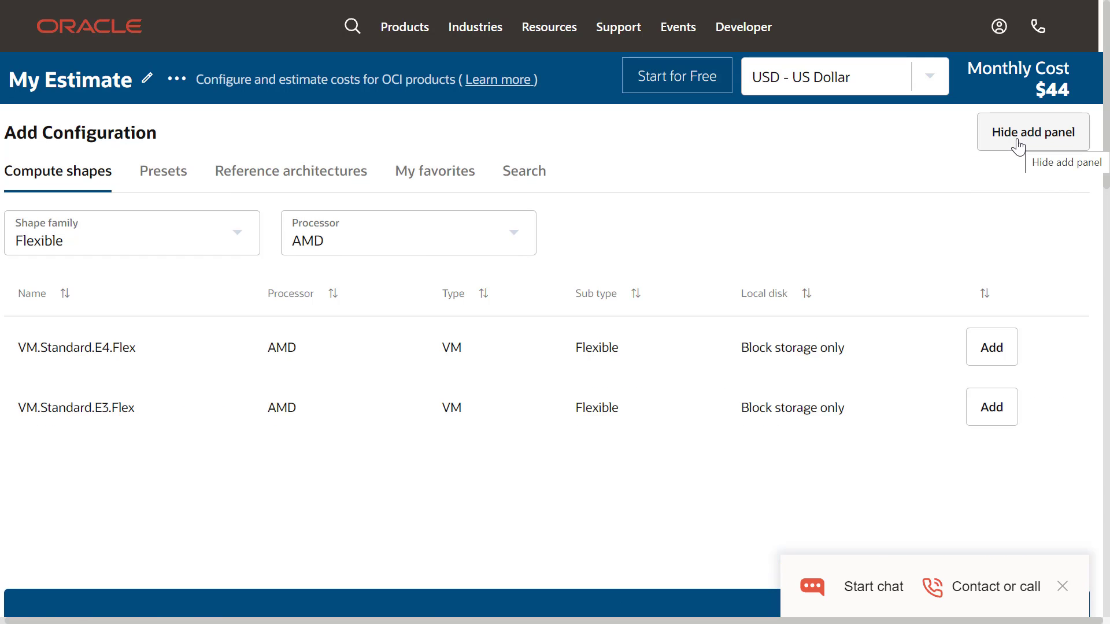
pyautogui.click(165, 187)
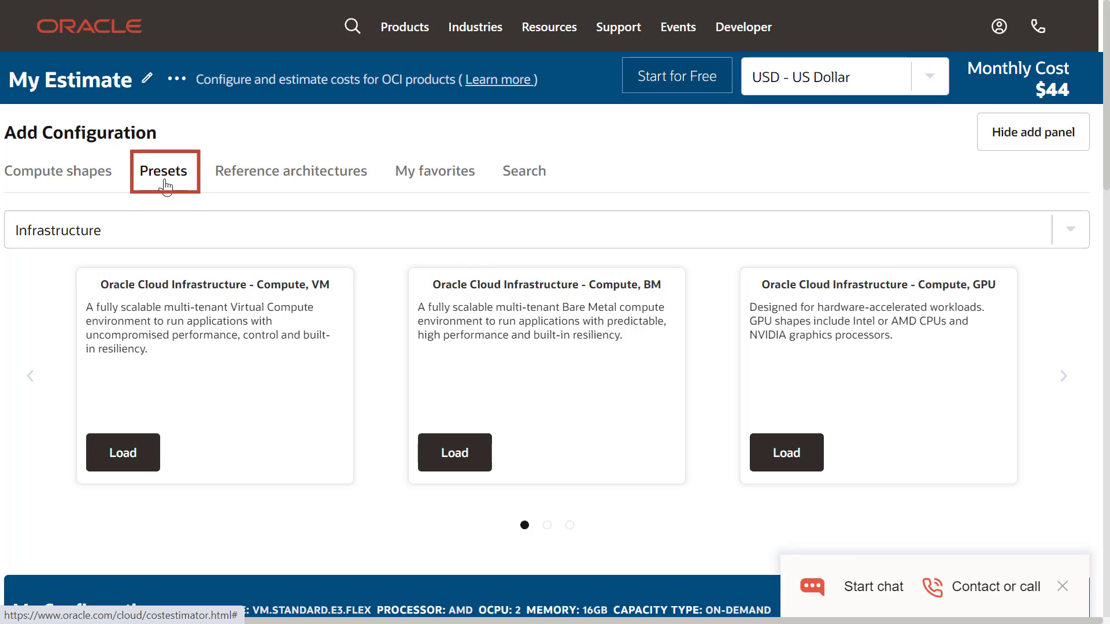
pyautogui.click(1069, 230)
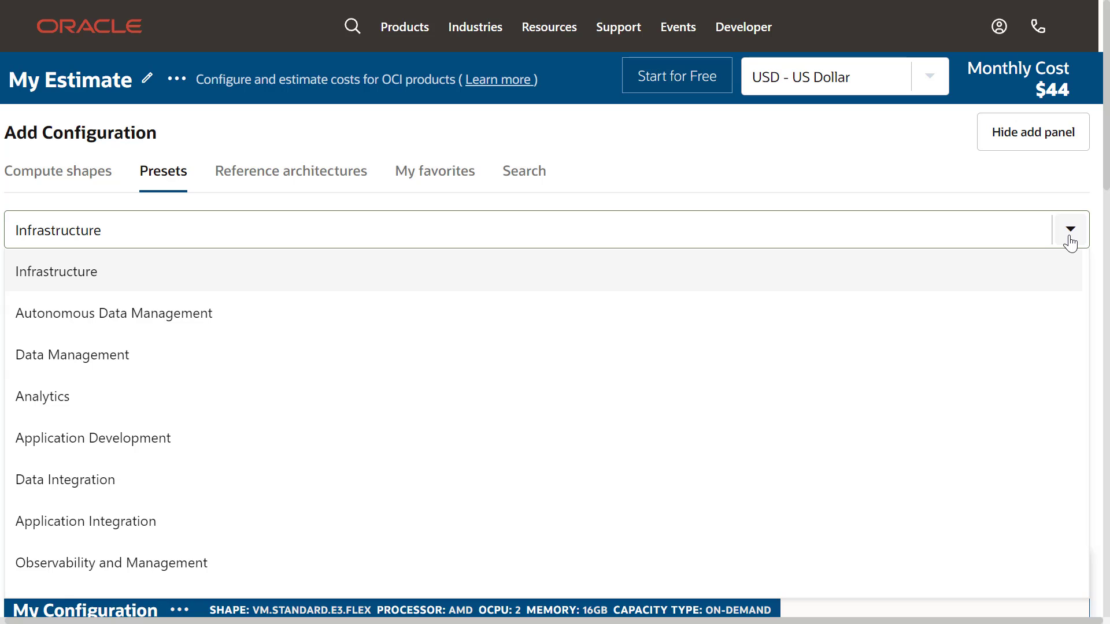
pyautogui.click(147, 353)
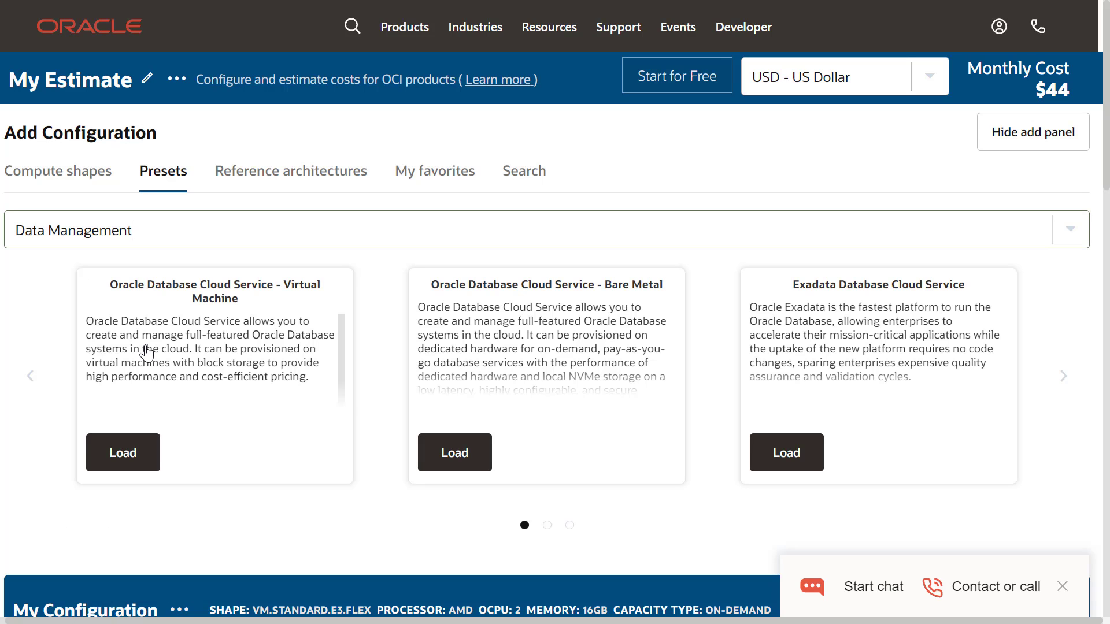
pyautogui.click(781, 469)
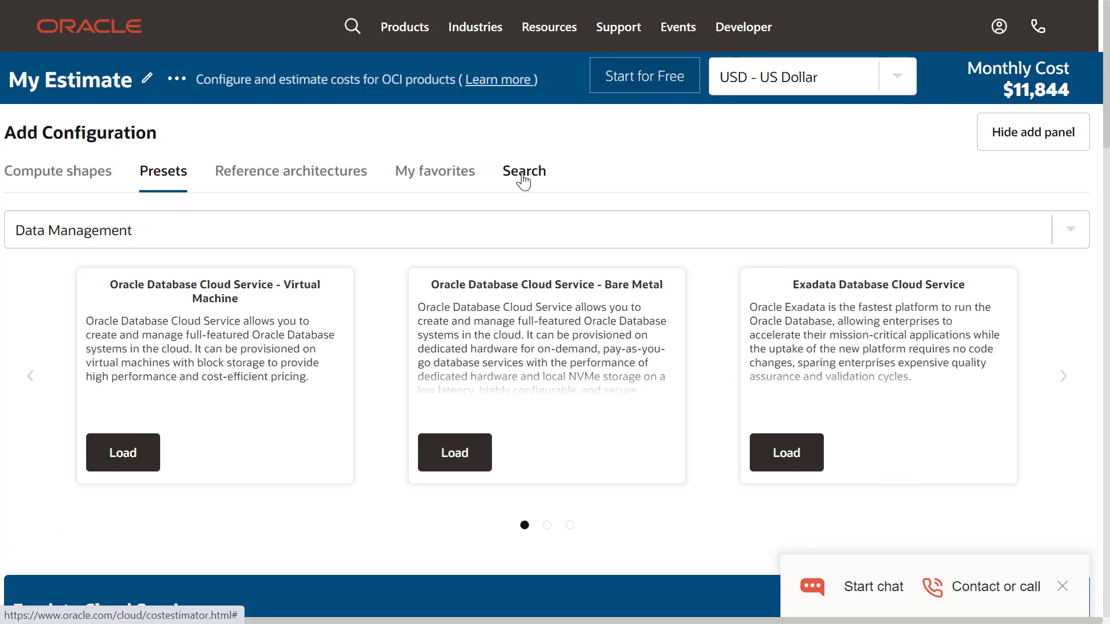
# - Search 'Block Volume' and add the B91962 Performance Units item to the estimate
pyautogui.click(524, 182)
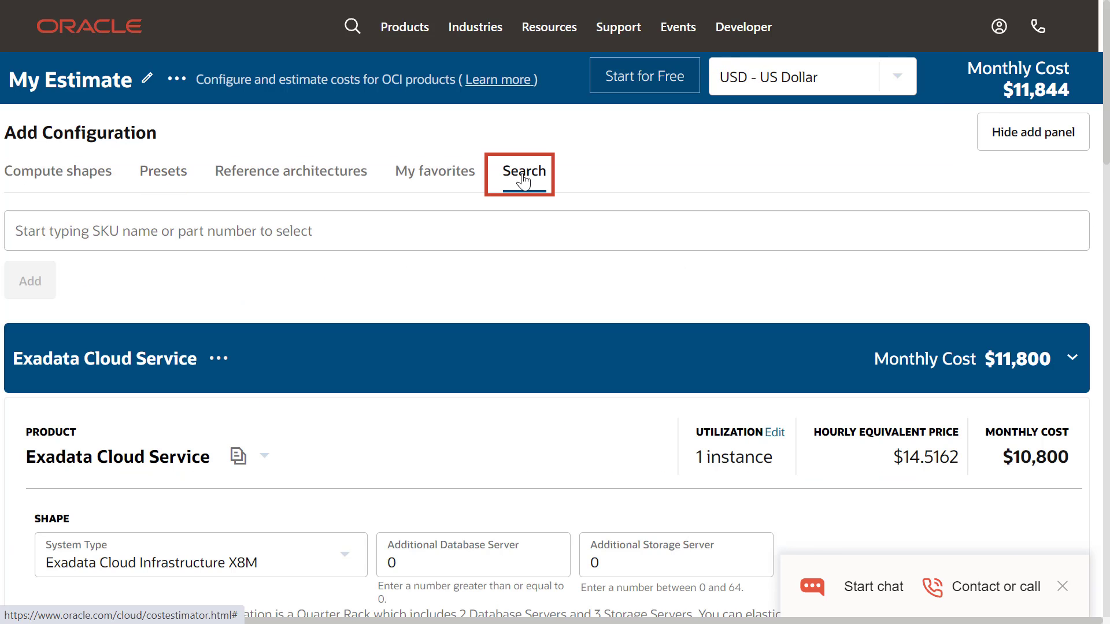
pyautogui.click(436, 230)
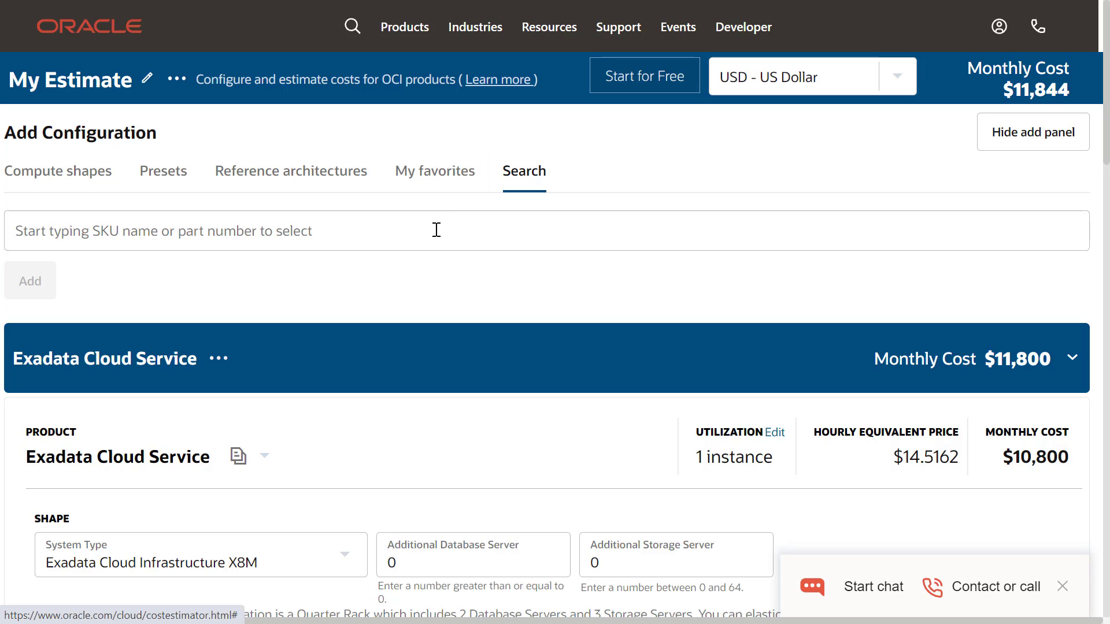
pyautogui.write('Block Volu')
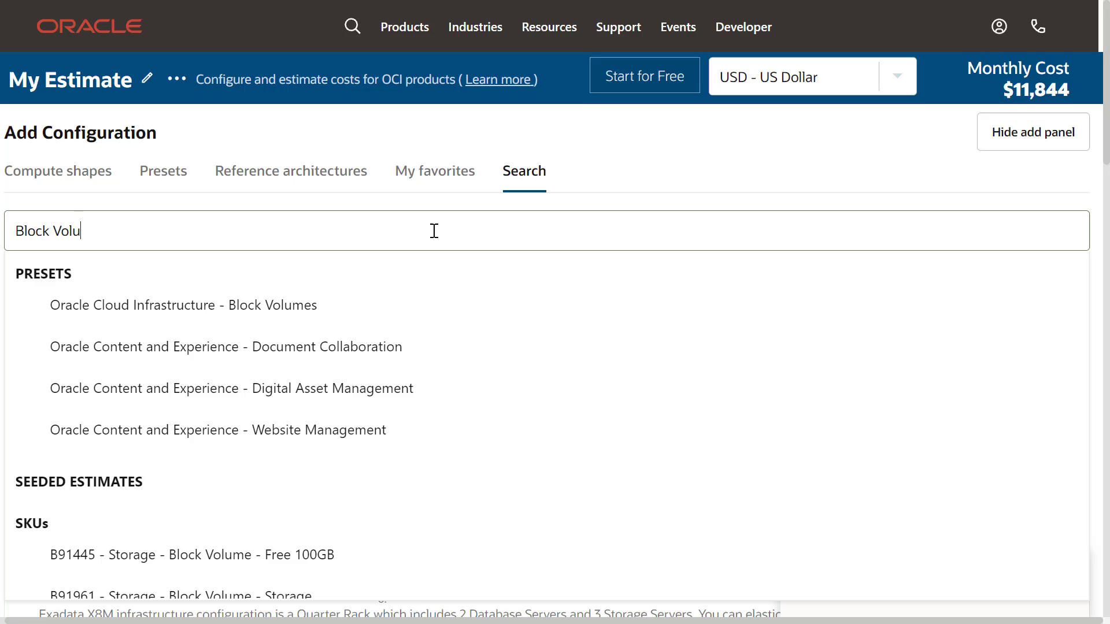
pyautogui.write('me')
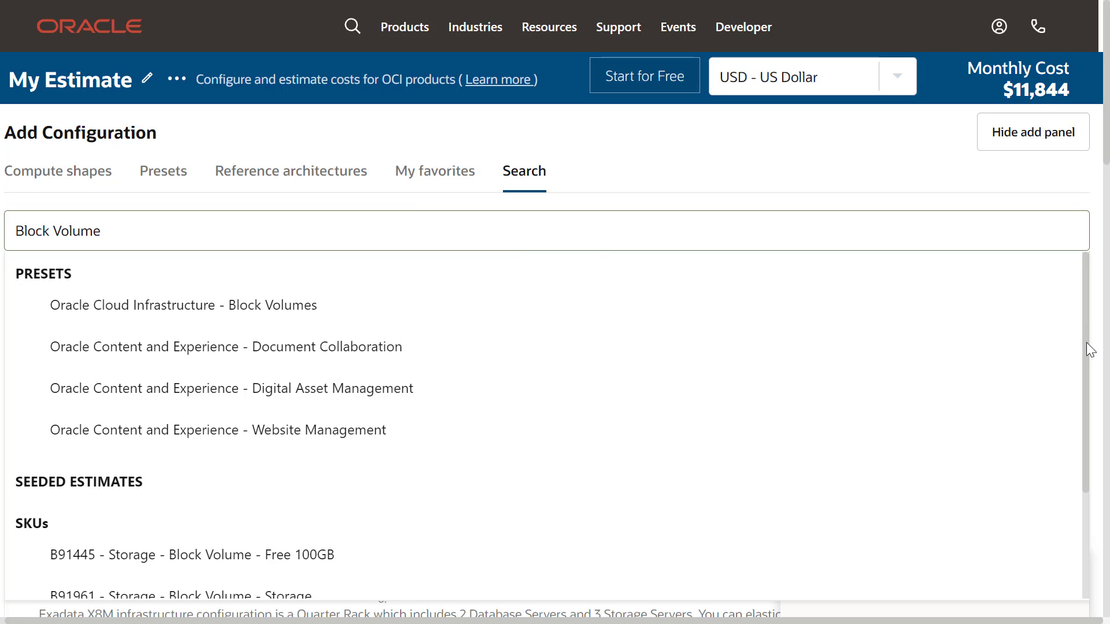
pyautogui.moveTo(1086, 347); pyautogui.dragTo(1101, 465)
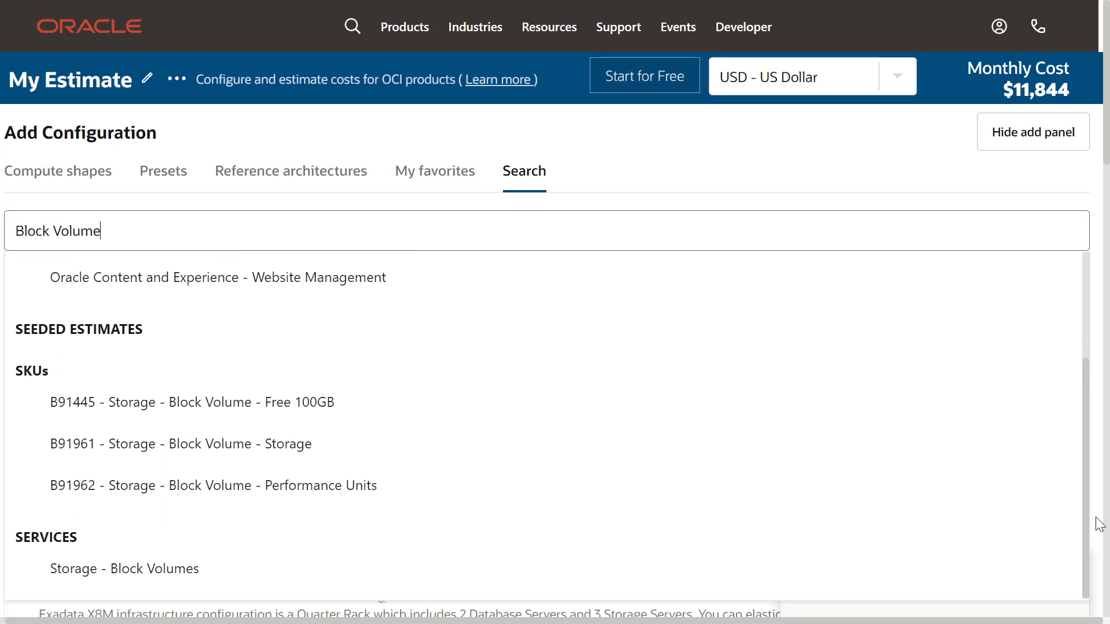
pyautogui.moveTo(1101, 515); pyautogui.dragTo(1089, 281)
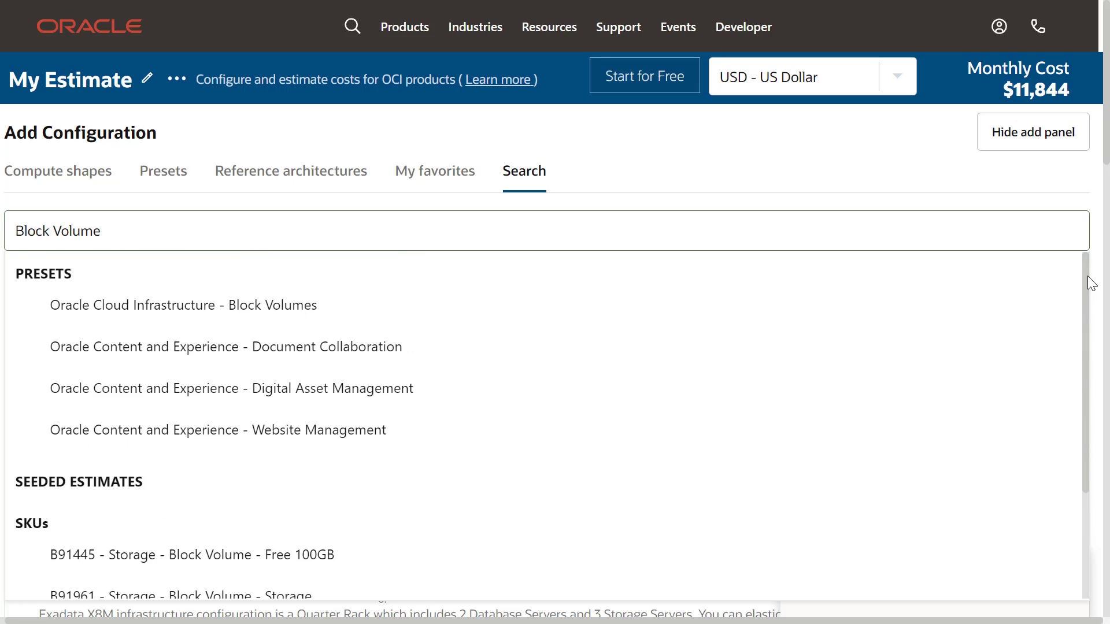
pyautogui.scroll(-3, 420, 493)
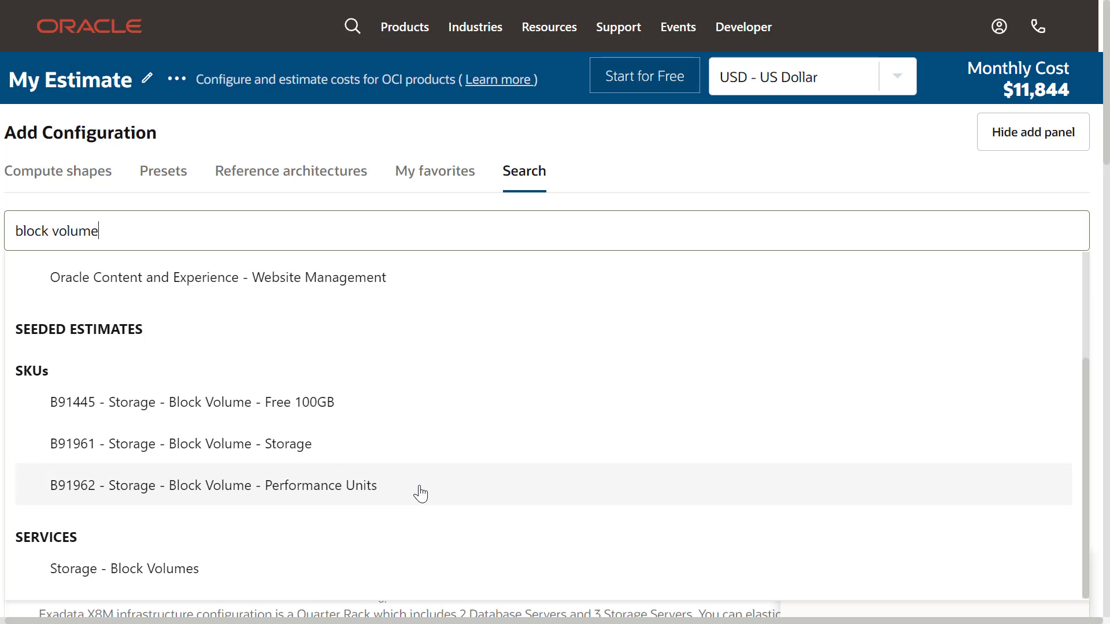
pyautogui.click(420, 493)
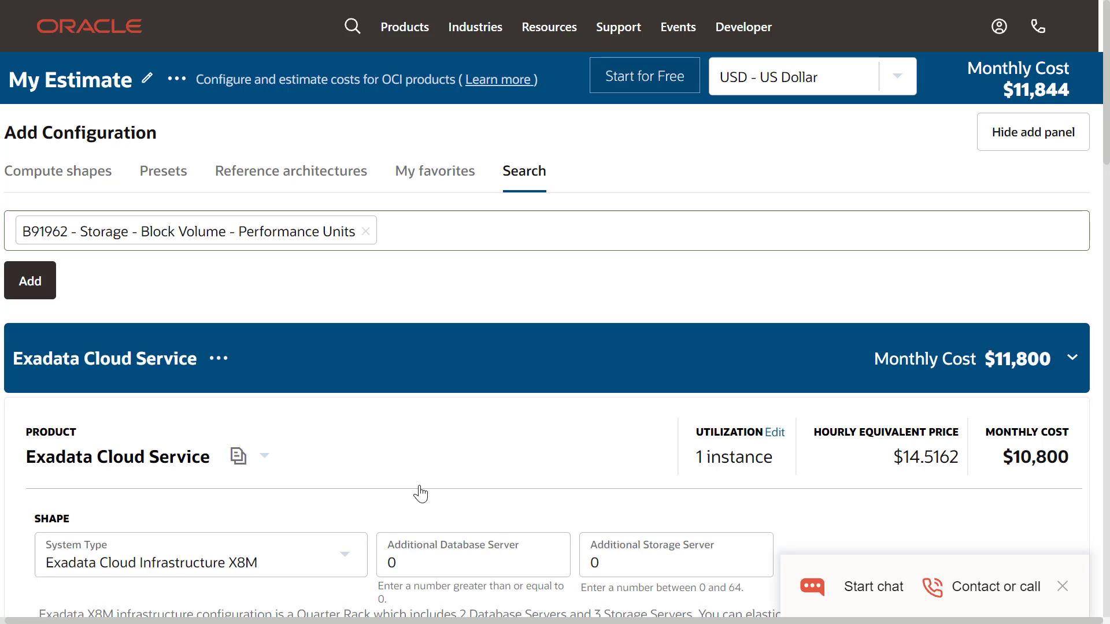
pyautogui.click(26, 283)
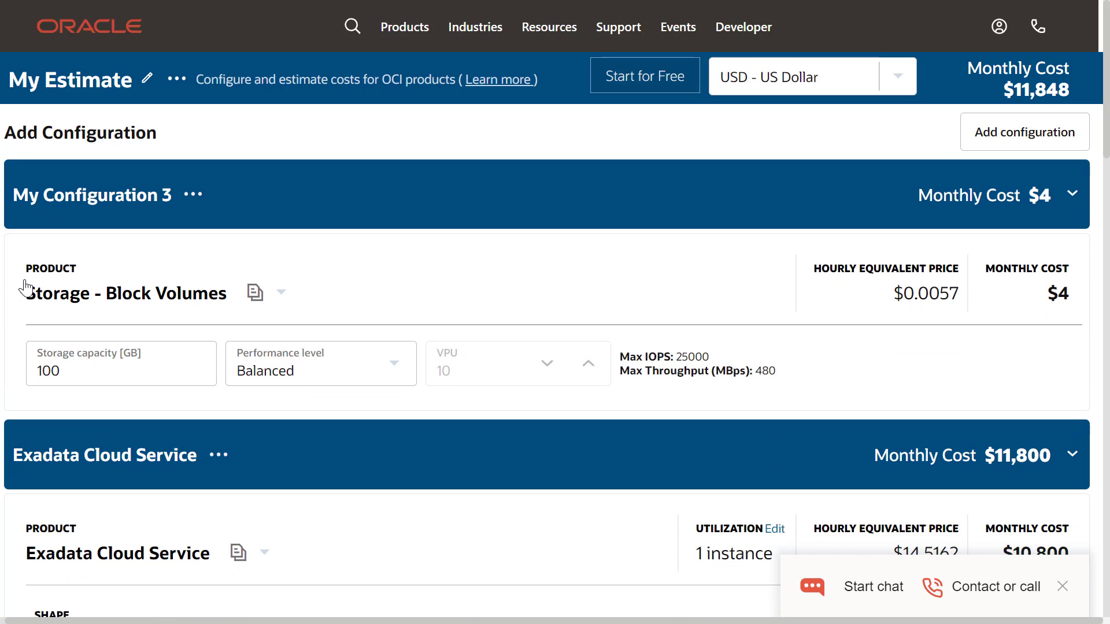
# - Export the $11,848 estimate as an Excel spreadsheet
pyautogui.click(180, 86)
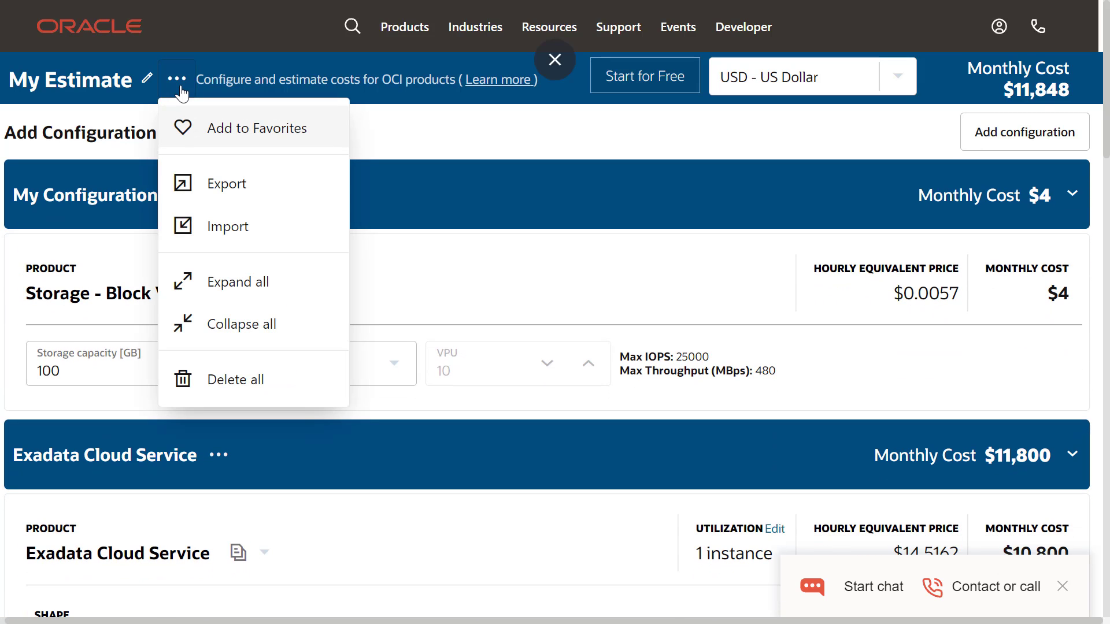
pyautogui.click(205, 191)
pyautogui.press('Return')
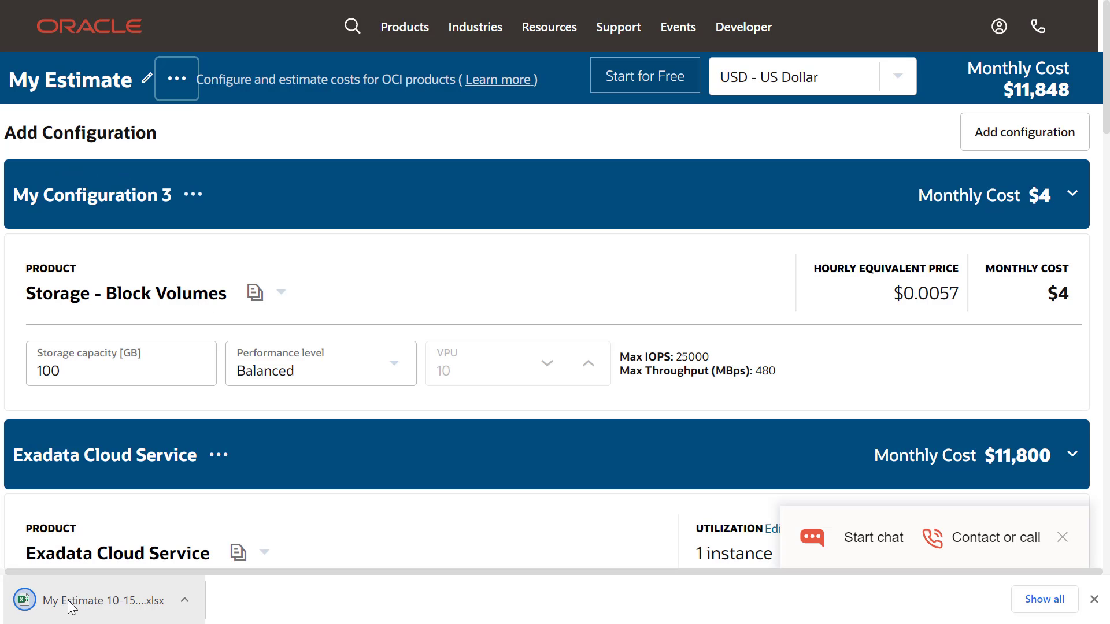
# - Open the downloaded .xlsx in Excel and scroll through the Block Volume, Exadata and compute rows
pyautogui.click(70, 604)
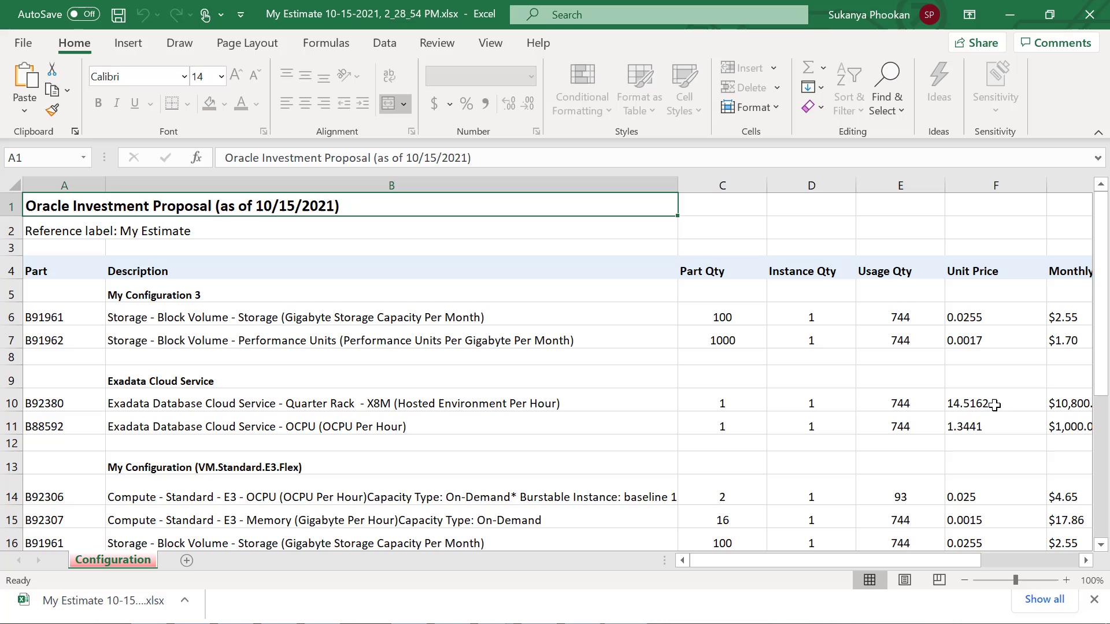
pyautogui.moveTo(1100, 381)
pyautogui.mouseDown()
pyautogui.moveTo(1105, 465)
pyautogui.moveTo(1105, 439)
pyautogui.mouseUp()
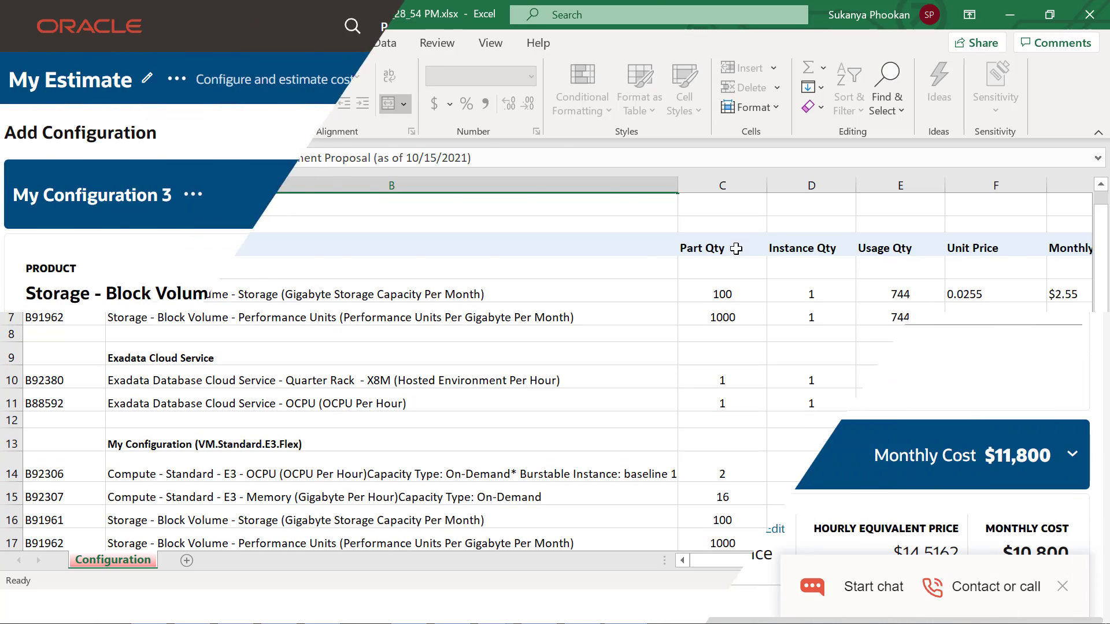